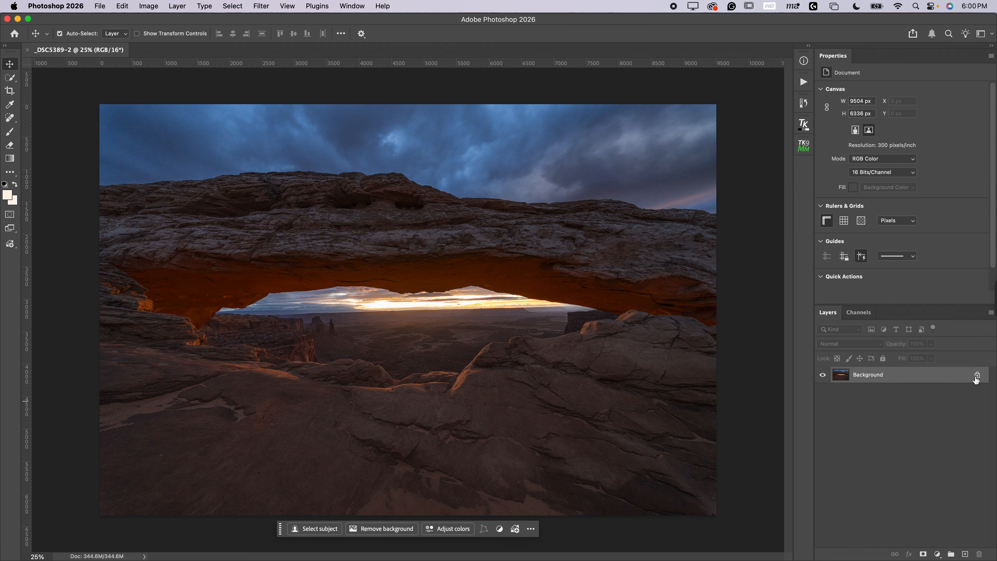
Step: Open the Camera Raw Filter on Layer 0 and set Highlights to -96 and Shadows to +100
{"action": "left_click", "coordinate": [226, 5]}
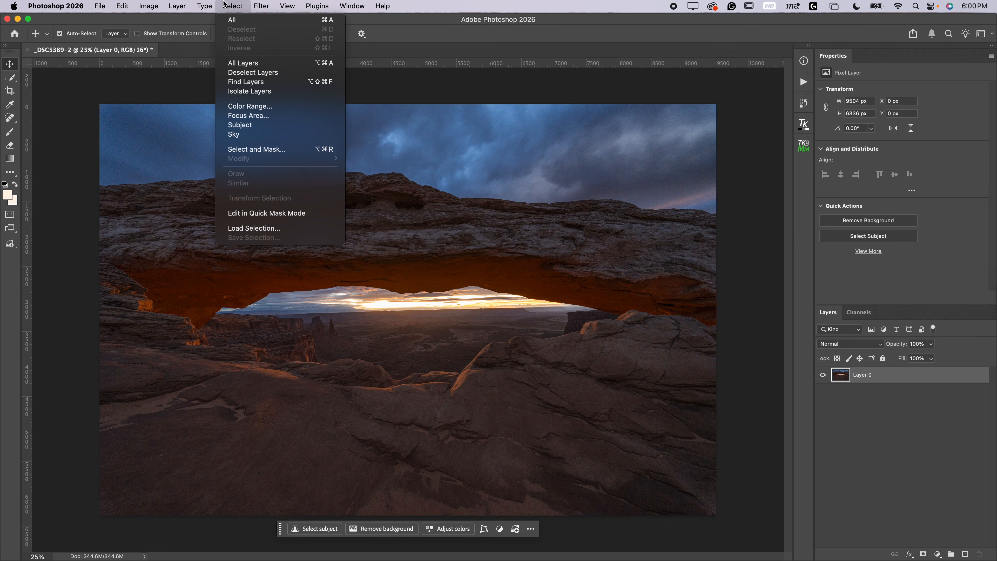
{"action": "left_click", "coordinate": [276, 83]}
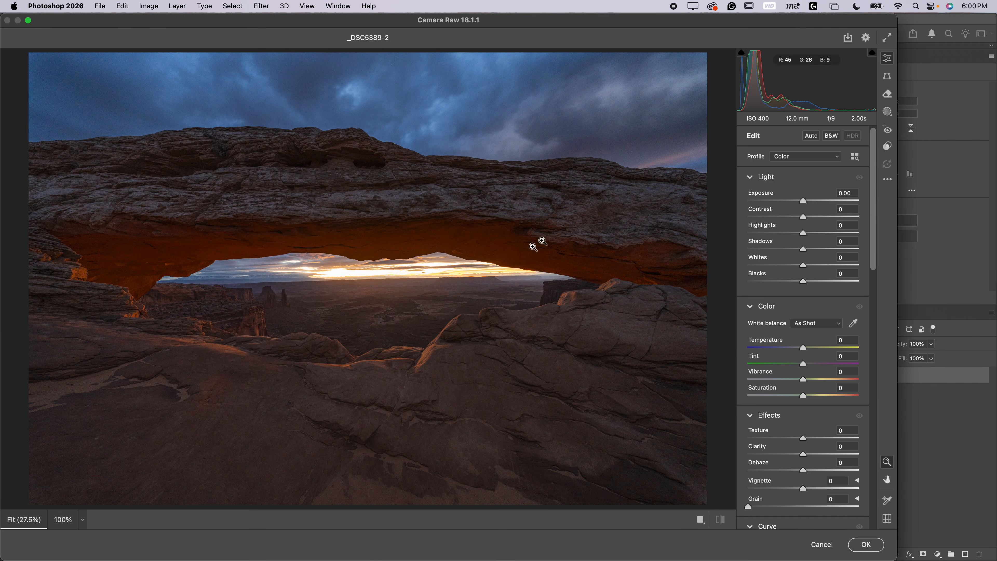
{"action": "left_click_drag", "start_coordinate": [804, 235], "coordinate": [750, 235]}
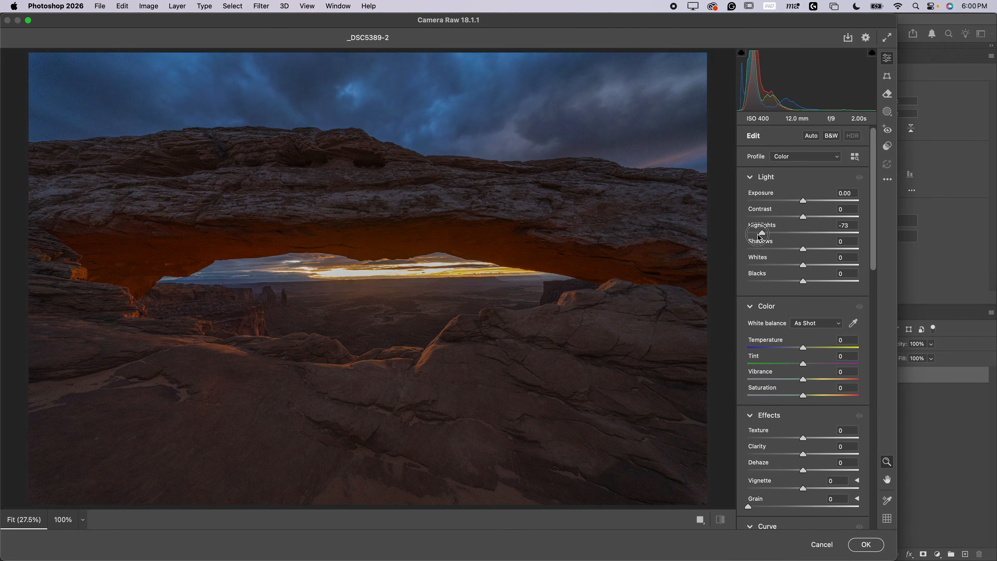
{"action": "left_click_drag", "start_coordinate": [802, 249], "coordinate": [871, 250]}
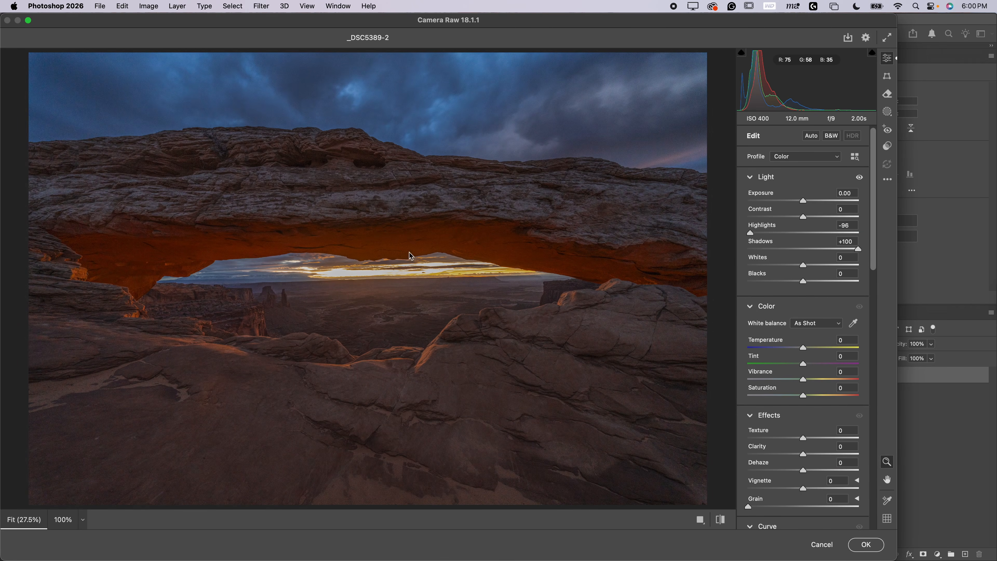
Step: Zoom in and back out on the arch, then cancel the Camera Raw Filter and discard its changes
{"action": "left_click", "coordinate": [347, 253]}
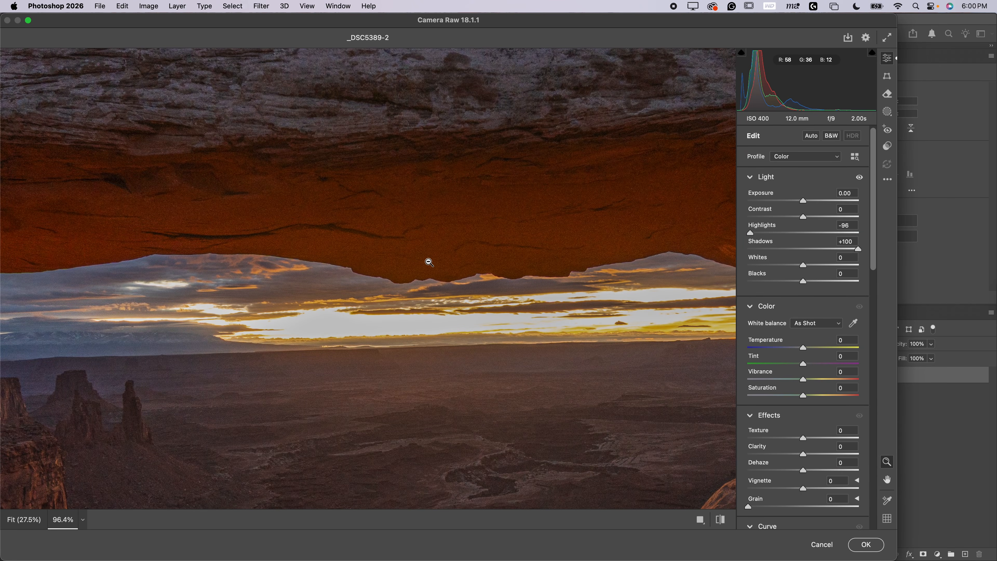
{"action": "left_click", "coordinate": [431, 263], "text": "alt"}
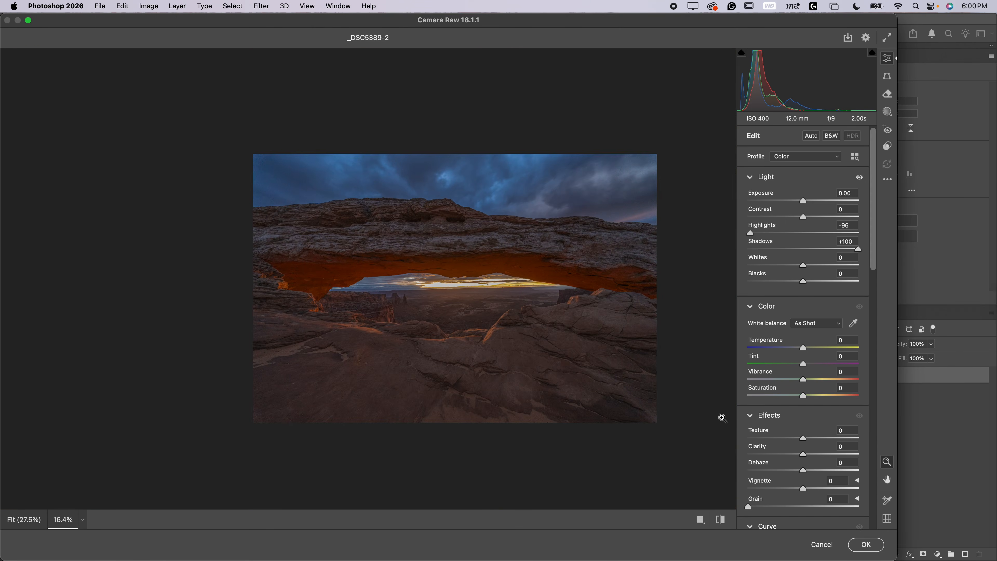
{"action": "left_click", "coordinate": [833, 546]}
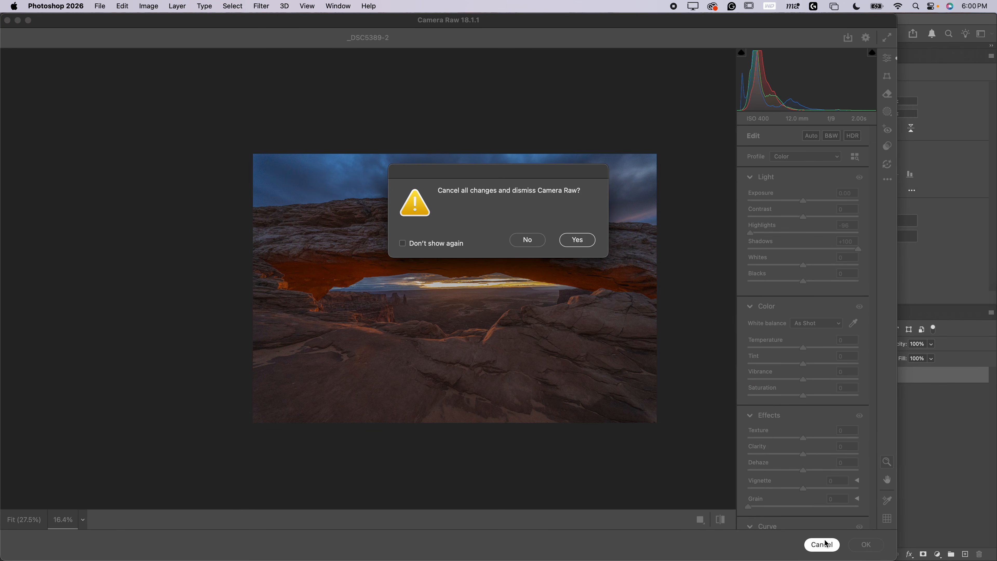
{"action": "left_click", "coordinate": [565, 241]}
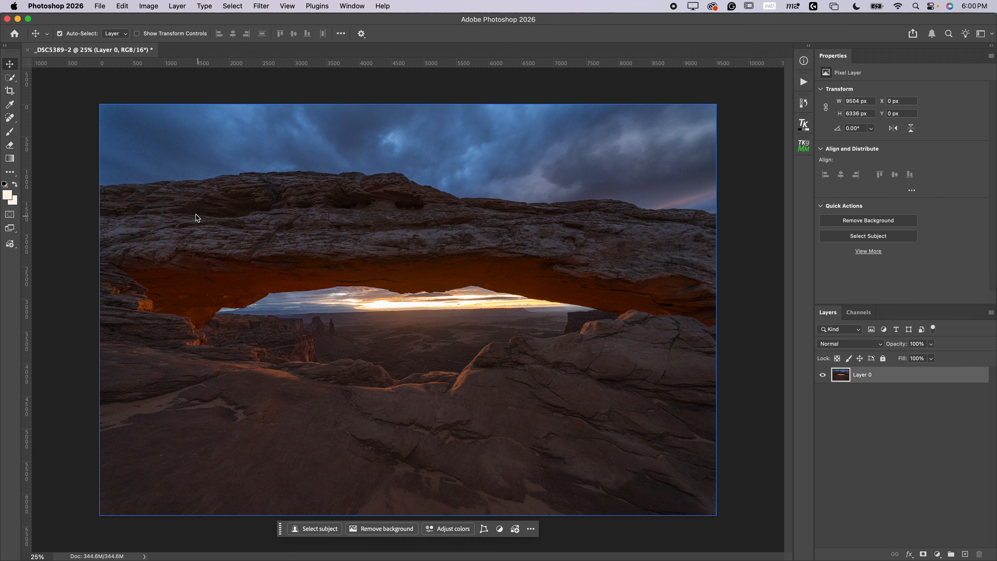
Step: Close the _DSC5389-2 document without saving it
{"action": "left_click", "coordinate": [27, 52]}
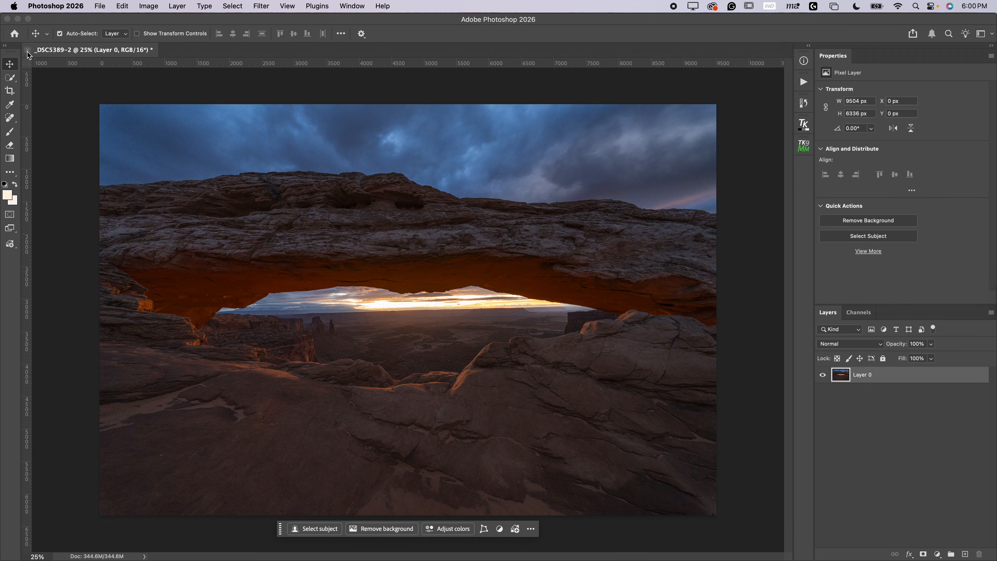
{"action": "left_click", "coordinate": [470, 224]}
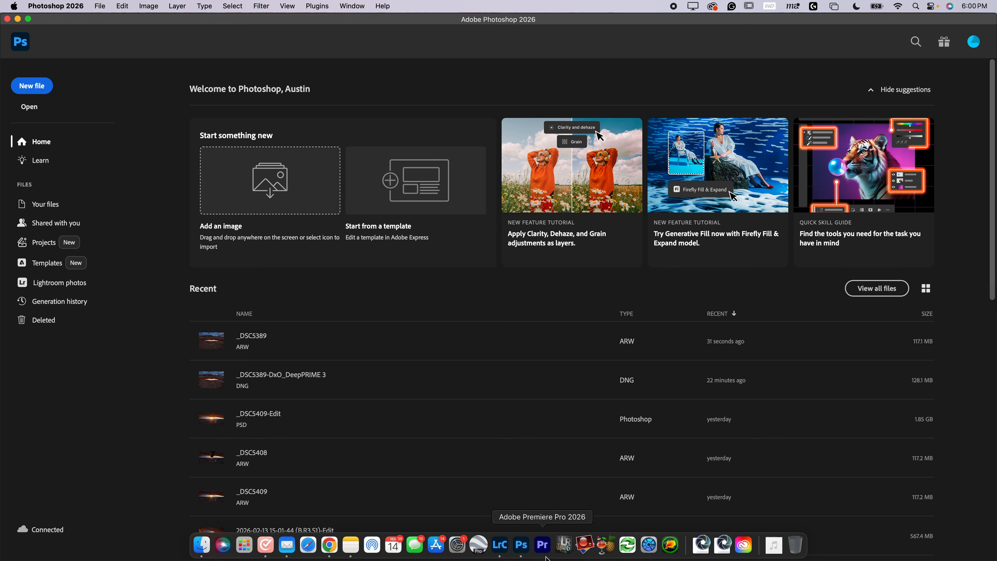
Step: Switch to Lightroom Classic and send the selected Mesa Arch photo to Photoshop as a Smart Object
{"action": "left_click", "coordinate": [500, 546]}
{"action": "mouse_move", "coordinate": [392, 547]}
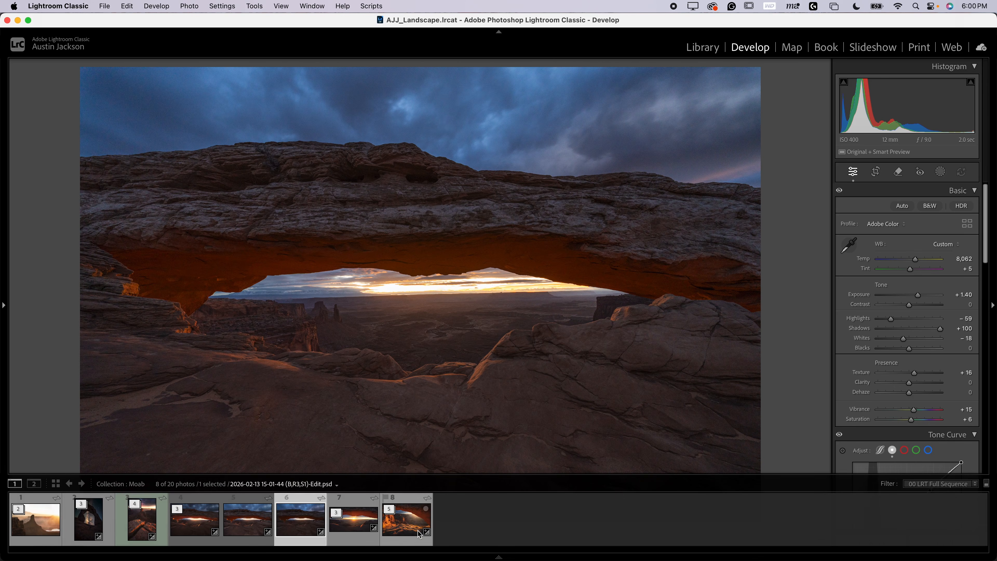
{"action": "right_click", "coordinate": [299, 523]}
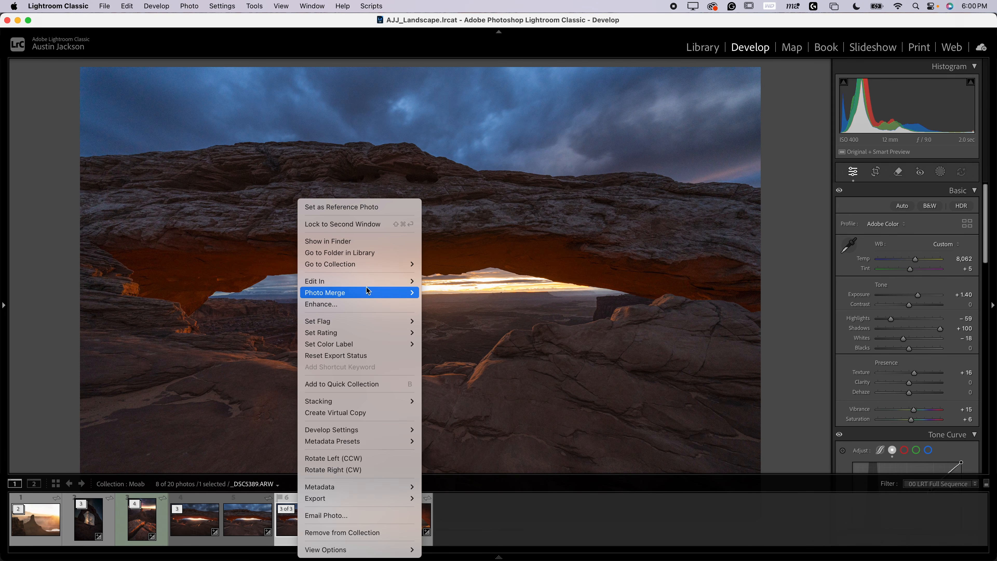
{"action": "mouse_move", "coordinate": [375, 281]}
{"action": "left_click", "coordinate": [515, 506]}
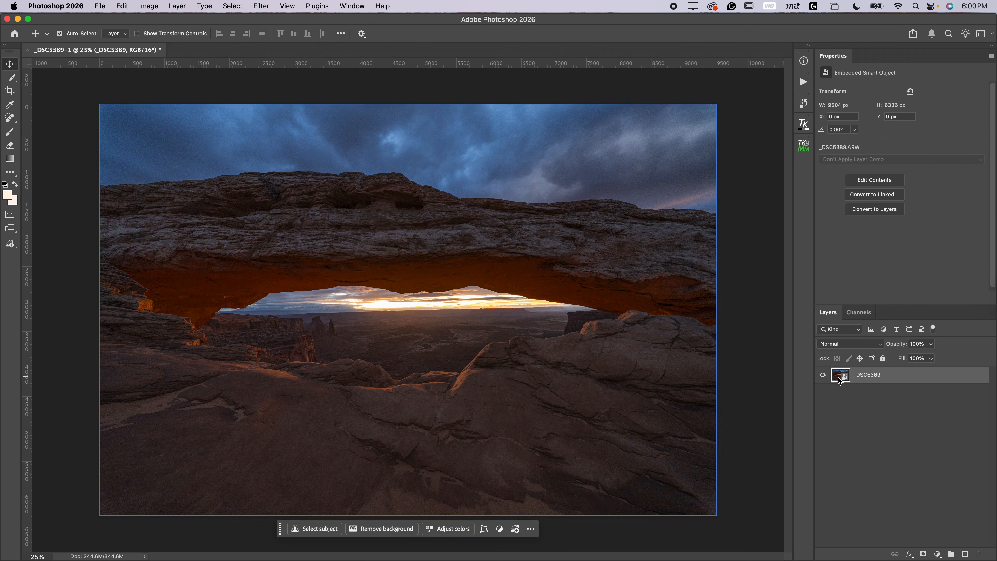
Step: Open the Camera Raw Filter on the smart object, set Highlights to -100, then cancel and discard it
{"action": "left_click", "coordinate": [261, 6]}
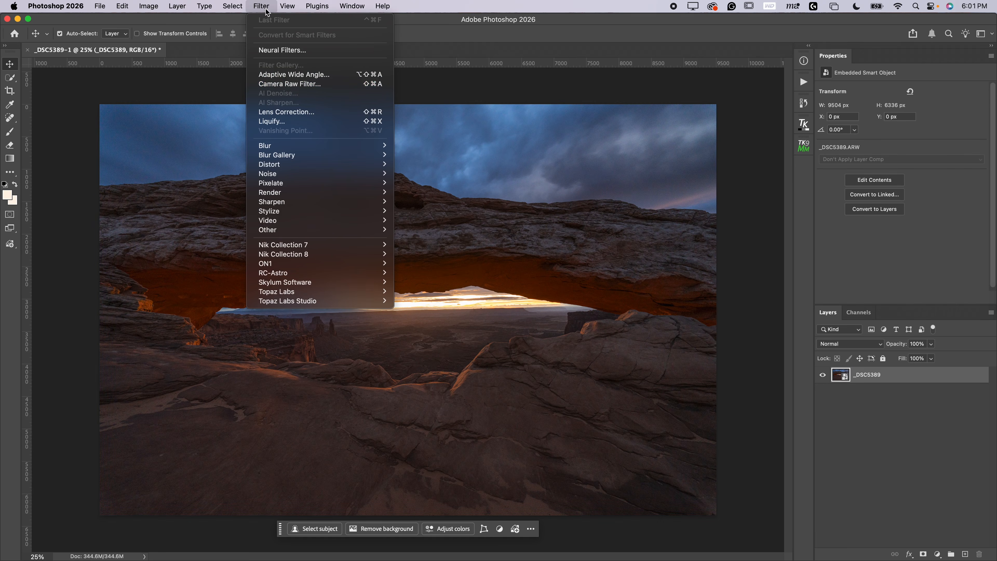
{"action": "left_click", "coordinate": [288, 86]}
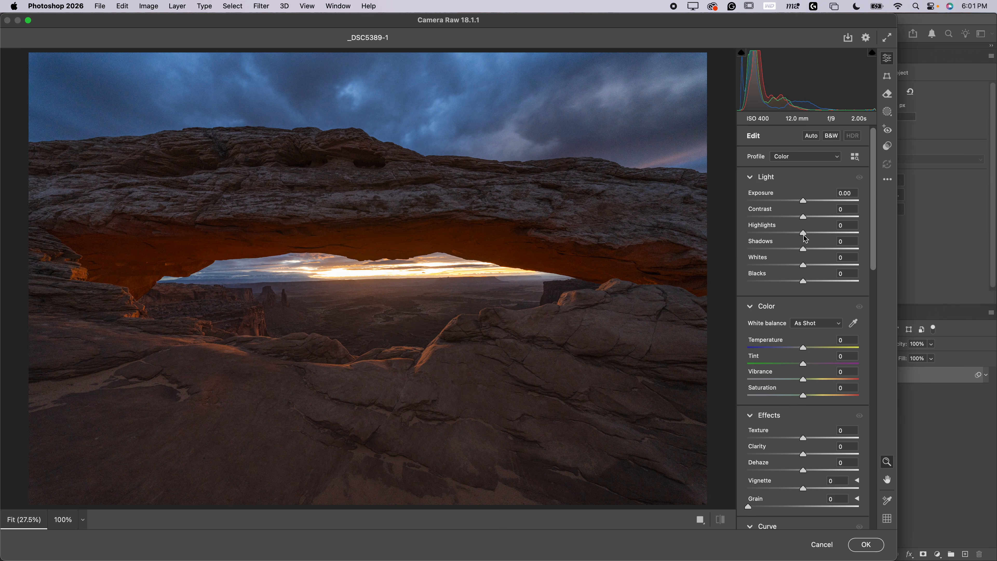
{"action": "left_click_drag", "start_coordinate": [803, 234], "coordinate": [722, 235]}
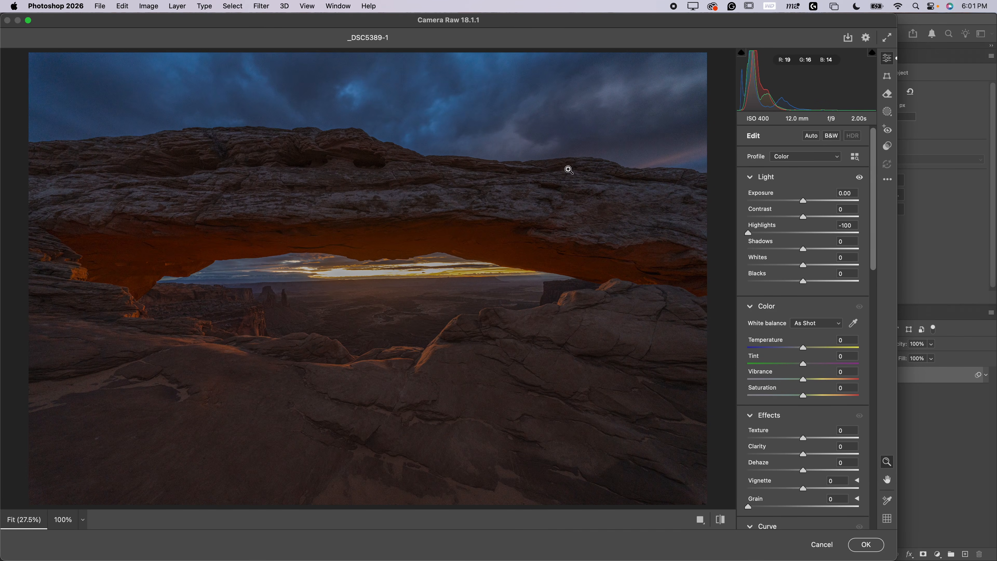
{"action": "left_click", "coordinate": [828, 544]}
{"action": "left_click", "coordinate": [584, 246]}
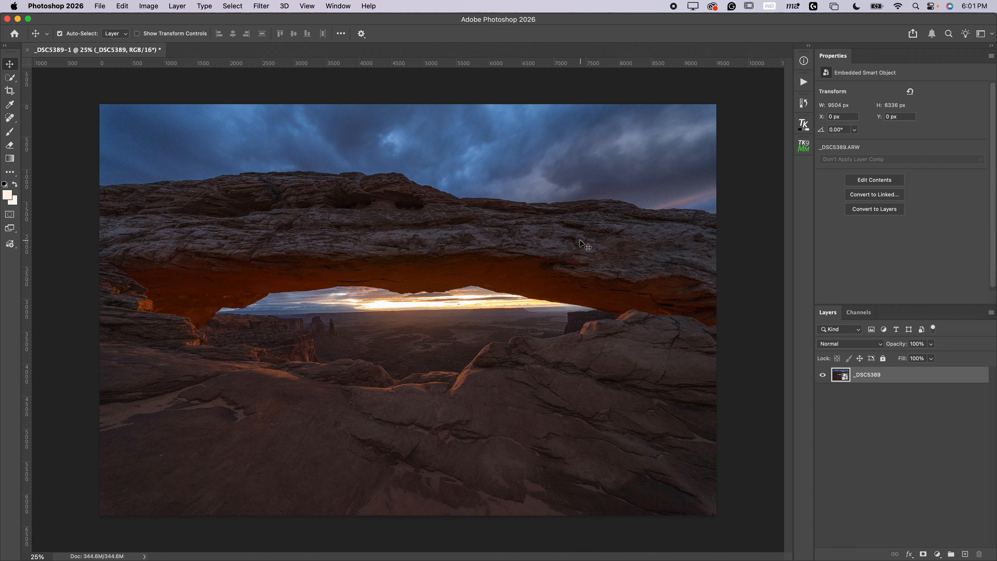
Step: Open the smart object's embedded raw file in Camera Raw and slightly nudge the Highlights and Shadows sliders
{"action": "double_click", "coordinate": [841, 379]}
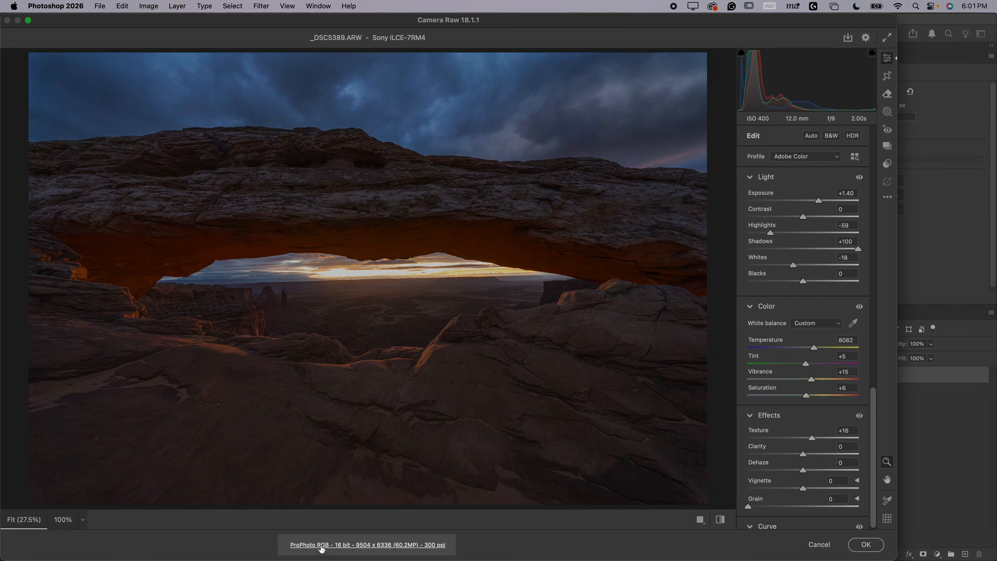
{"action": "left_click", "coordinate": [322, 546]}
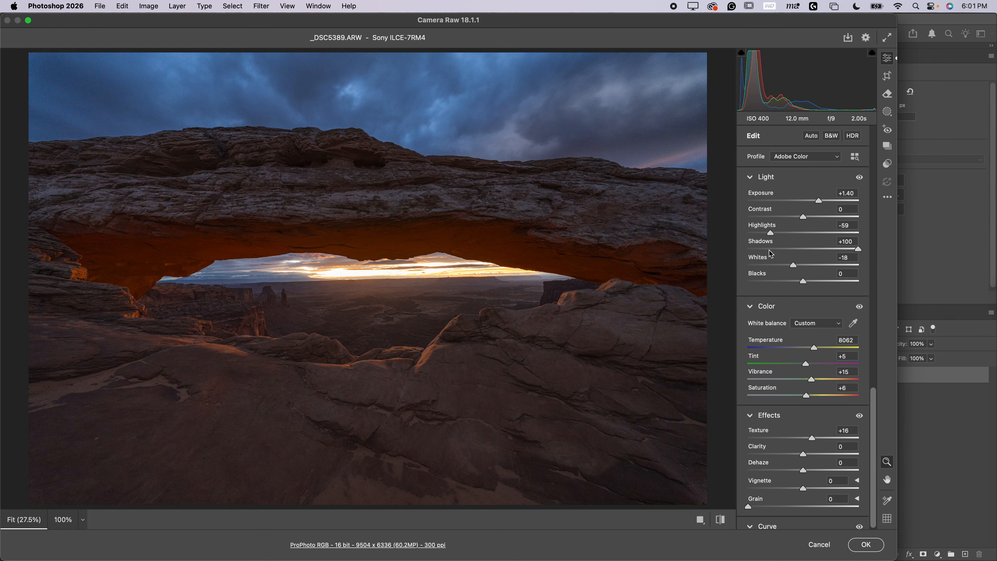
{"action": "mouse_move", "coordinate": [771, 235]}
{"action": "left_mouse_down"}
{"action": "mouse_move", "coordinate": [753, 236]}
{"action": "mouse_move", "coordinate": [781, 236]}
{"action": "mouse_move", "coordinate": [767, 236]}
{"action": "left_mouse_up"}
{"action": "left_click_drag", "start_coordinate": [858, 249], "coordinate": [854, 249]}
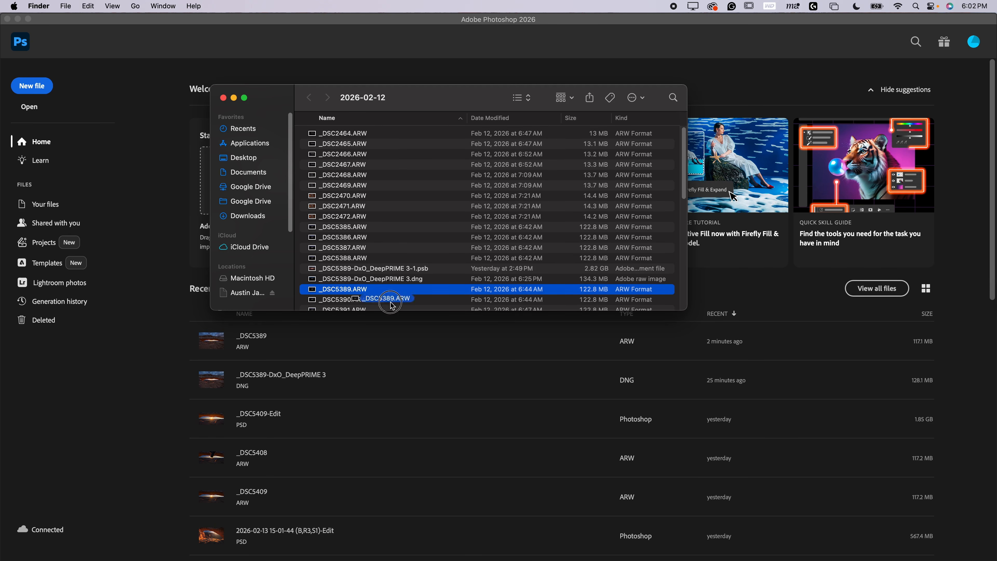
Step: Open _DSC5389.ARW in Camera Raw, set Exposure +1.25, Highlights -56, Shadows +72, Whites +46, Blacks +61, and open it
{"action": "left_click", "coordinate": [526, 554]}
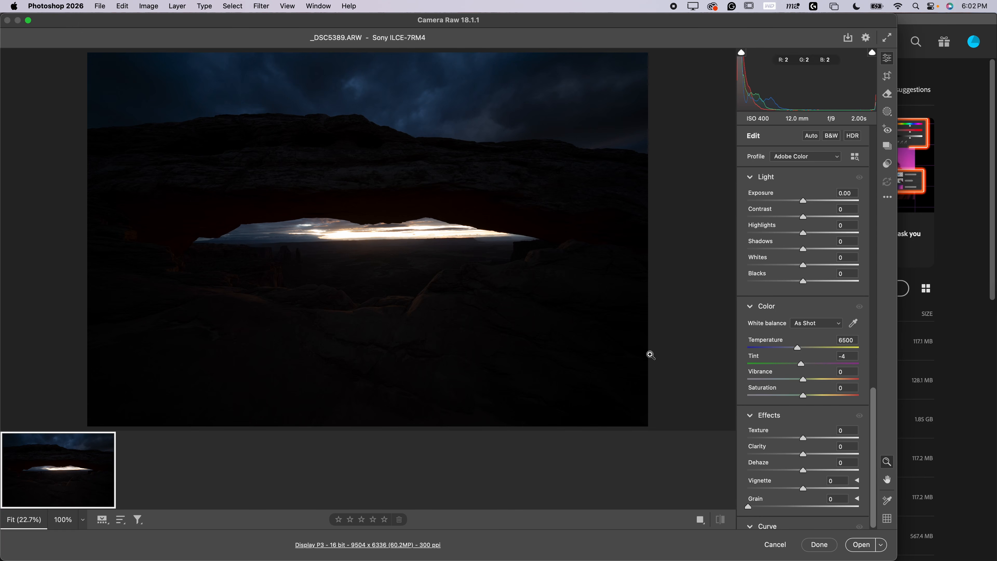
{"action": "left_click_drag", "start_coordinate": [802, 200], "coordinate": [838, 281]}
{"action": "left_click_drag", "start_coordinate": [778, 236], "coordinate": [774, 235]}
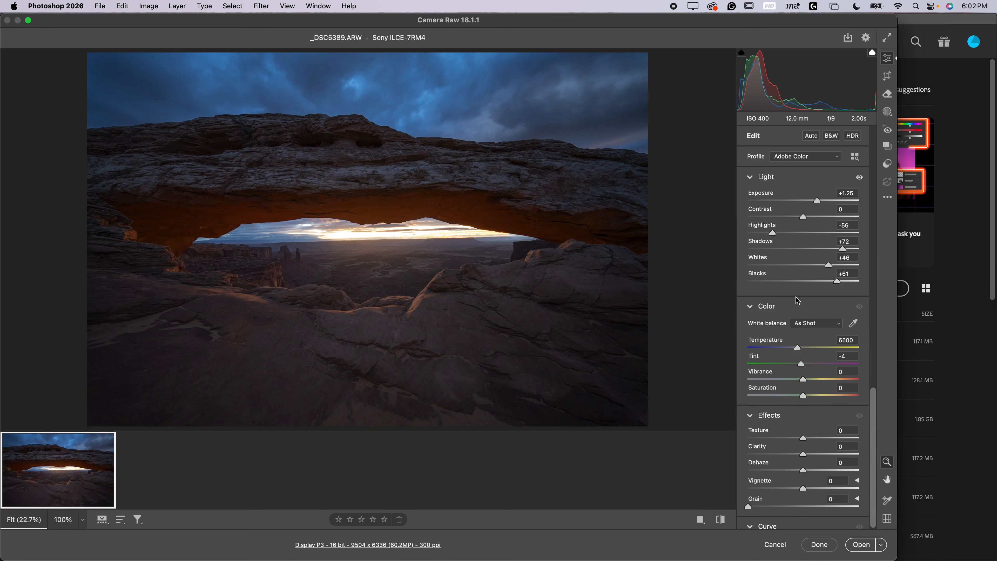
{"action": "left_click", "coordinate": [857, 546]}
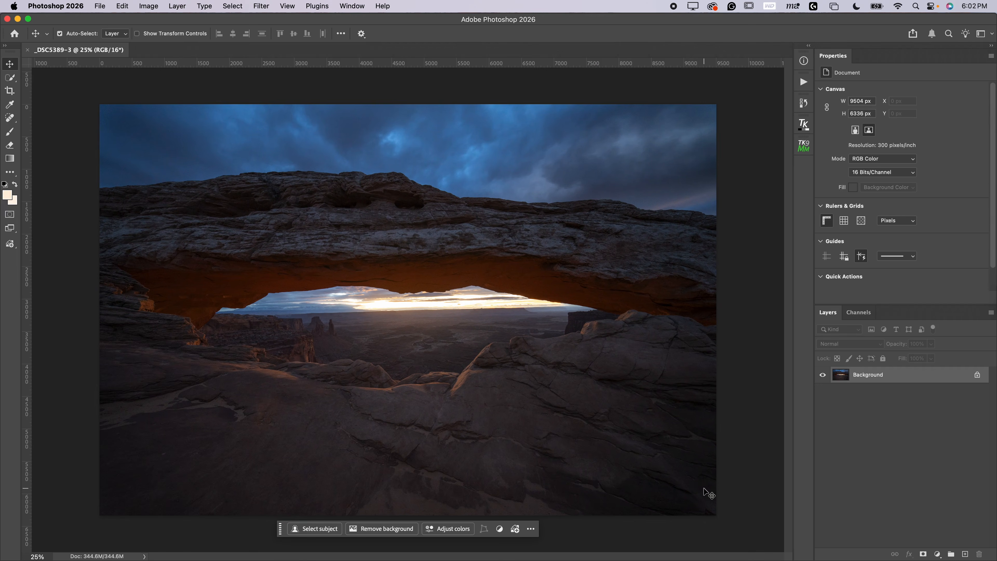
Step: Unlock the background layer, then open the Camera Raw Filter, set Highlights to -100, and cancel it
{"action": "left_click", "coordinate": [978, 378]}
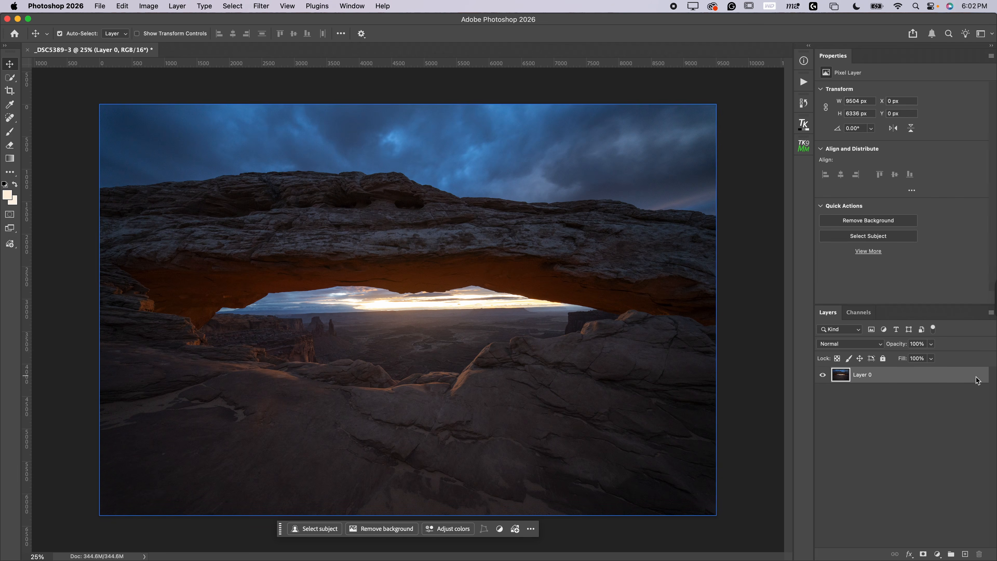
{"action": "left_click", "coordinate": [261, 6]}
{"action": "left_click", "coordinate": [288, 85]}
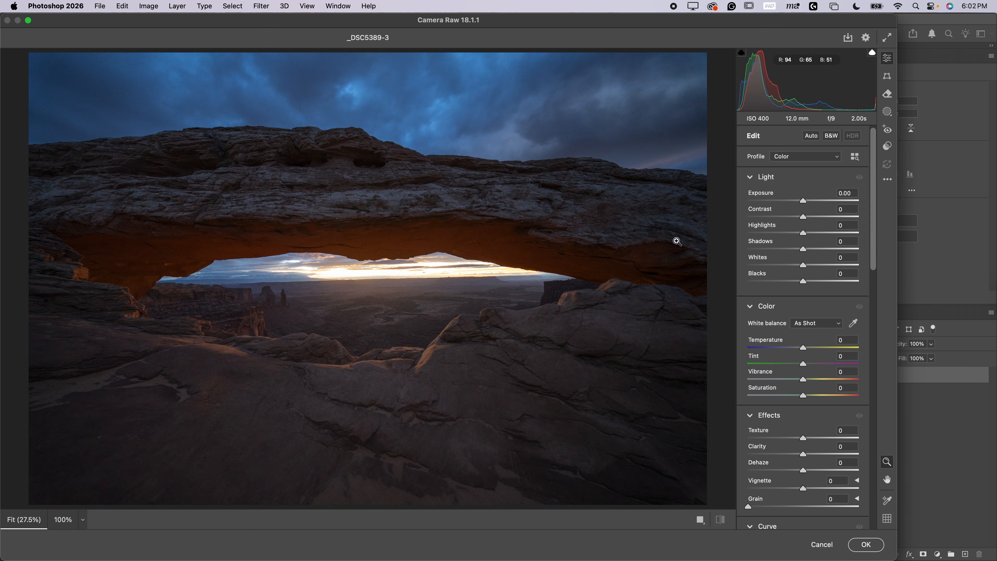
{"action": "left_click_drag", "start_coordinate": [804, 235], "coordinate": [740, 238]}
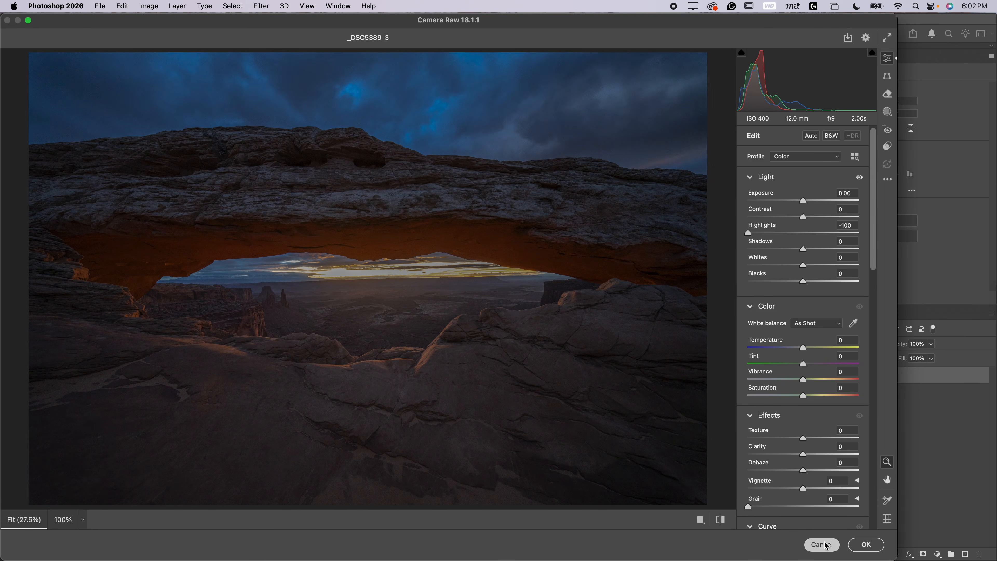
{"action": "left_click", "coordinate": [822, 544]}
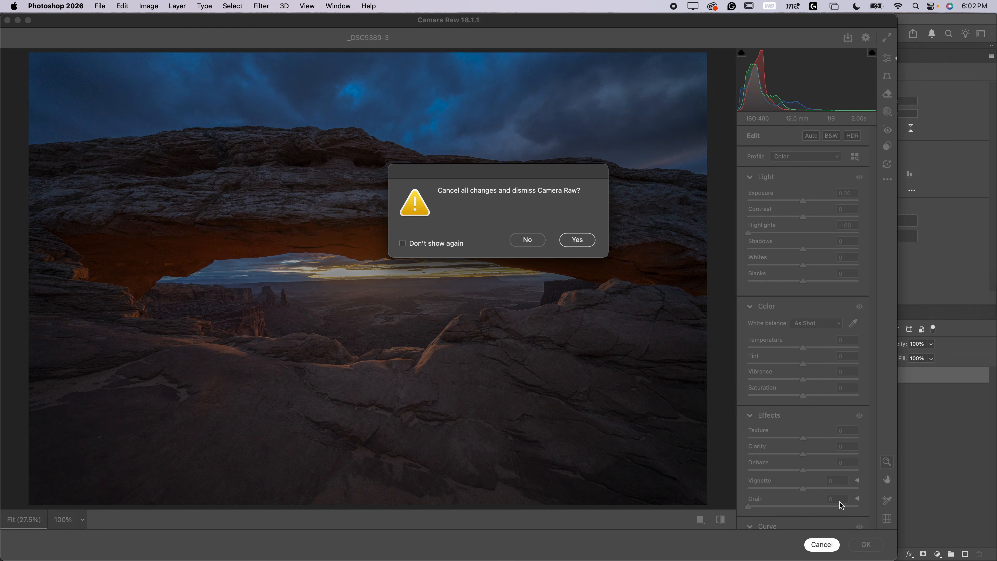
{"action": "left_click", "coordinate": [573, 241]}
Step: Drag _DSC5389.ARW from the Finder window onto Photoshop to open it in Camera Raw
{"action": "key", "text": "ctrl+Up"}
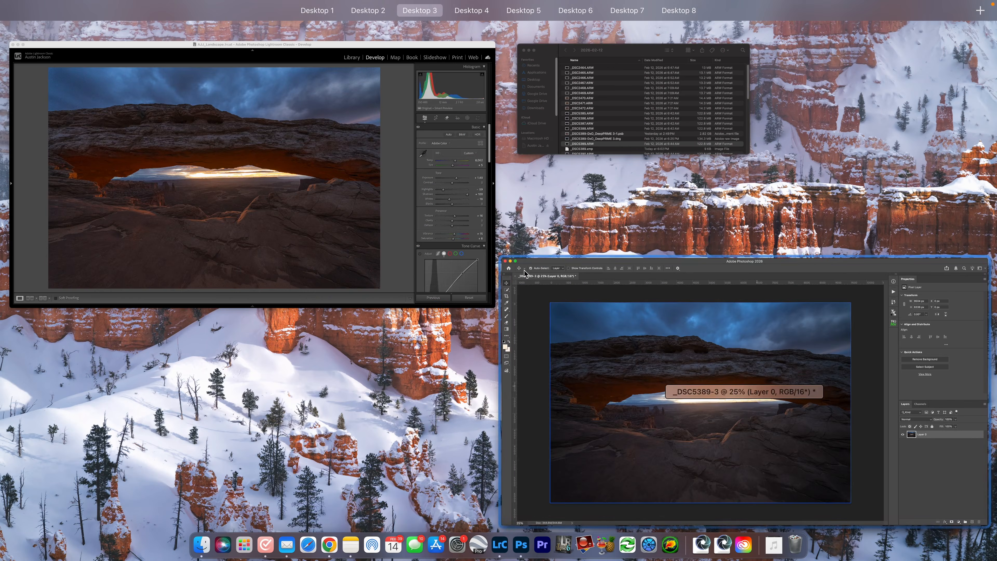
{"action": "left_click", "coordinate": [609, 134]}
{"action": "left_click_drag", "start_coordinate": [383, 291], "coordinate": [520, 544]}
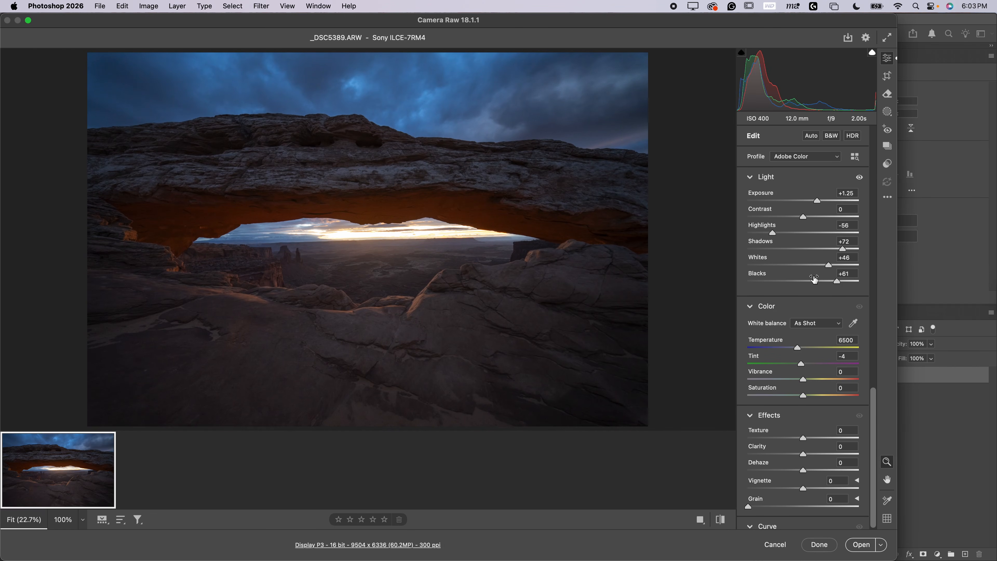
Step: Open the raw file into Photoshop as a Smart Object instead of a normal image
{"action": "key", "text": "shift"}
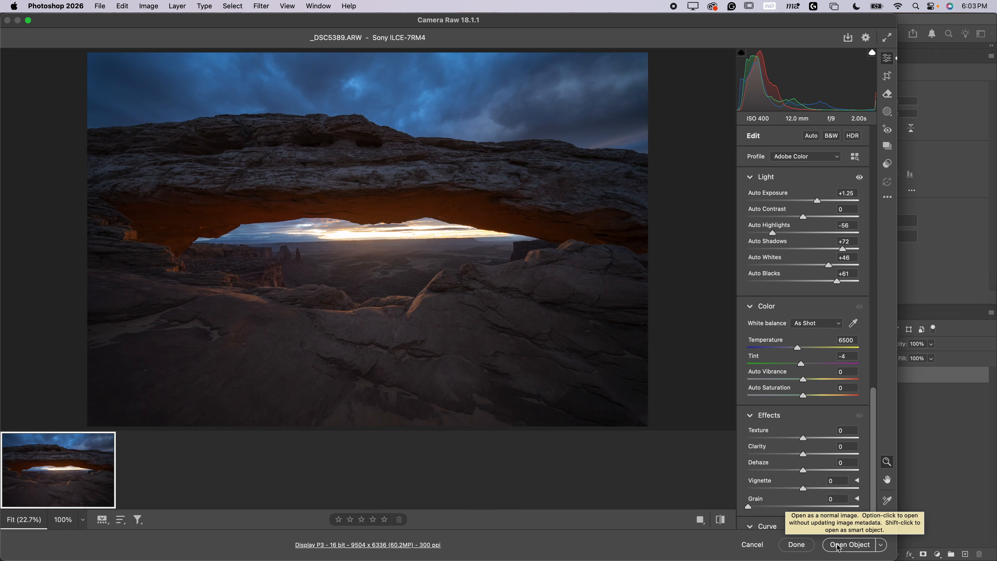
{"action": "key", "text": "shift"}
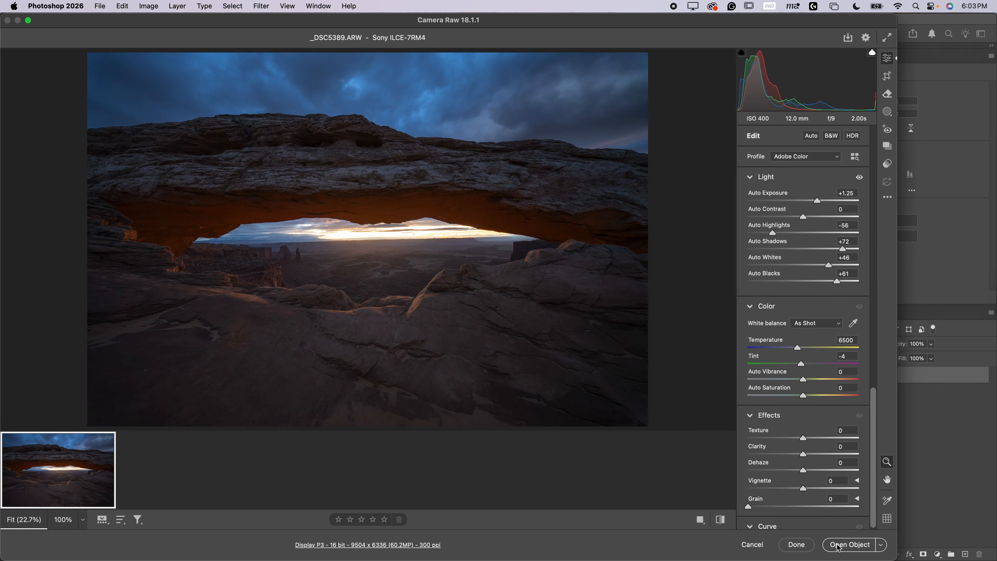
{"action": "left_click", "coordinate": [850, 548]}
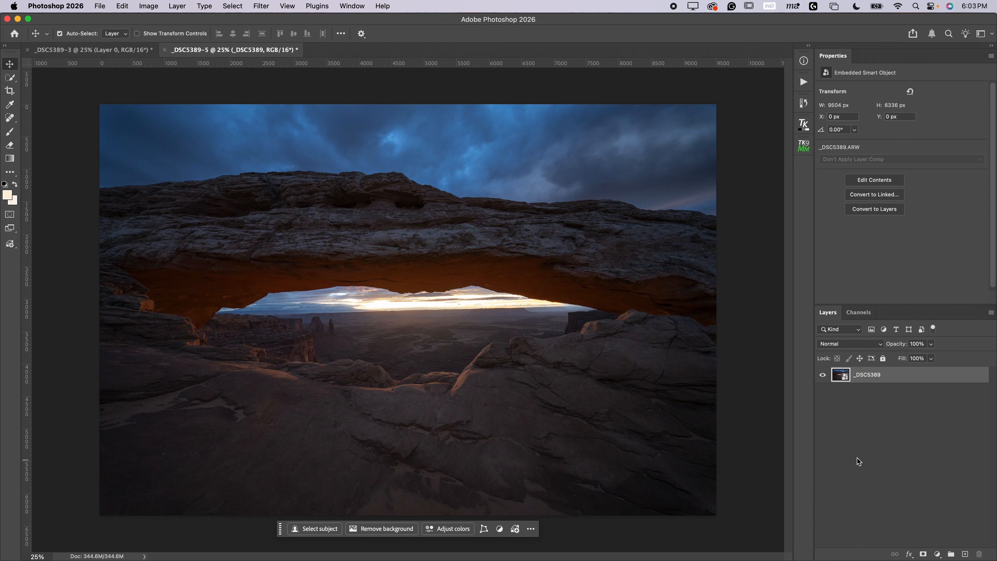
Step: Reopen the smart object in Camera Raw, set Highlights to -71, then cancel and discard the change
{"action": "double_click", "coordinate": [838, 377]}
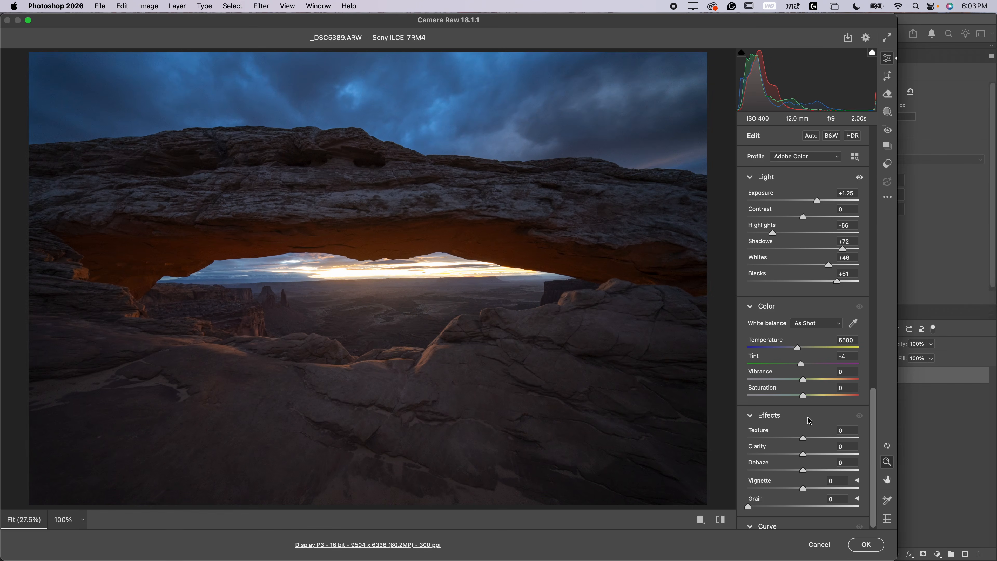
{"action": "mouse_move", "coordinate": [771, 232]}
{"action": "left_mouse_down"}
{"action": "mouse_move", "coordinate": [746, 232]}
{"action": "mouse_move", "coordinate": [764, 235]}
{"action": "left_mouse_up"}
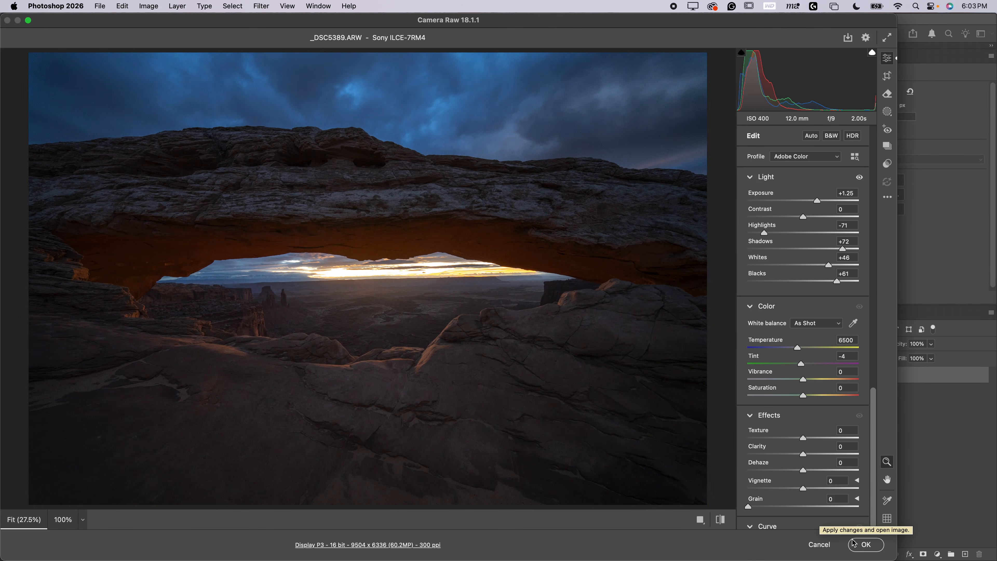
{"action": "left_click", "coordinate": [829, 546]}
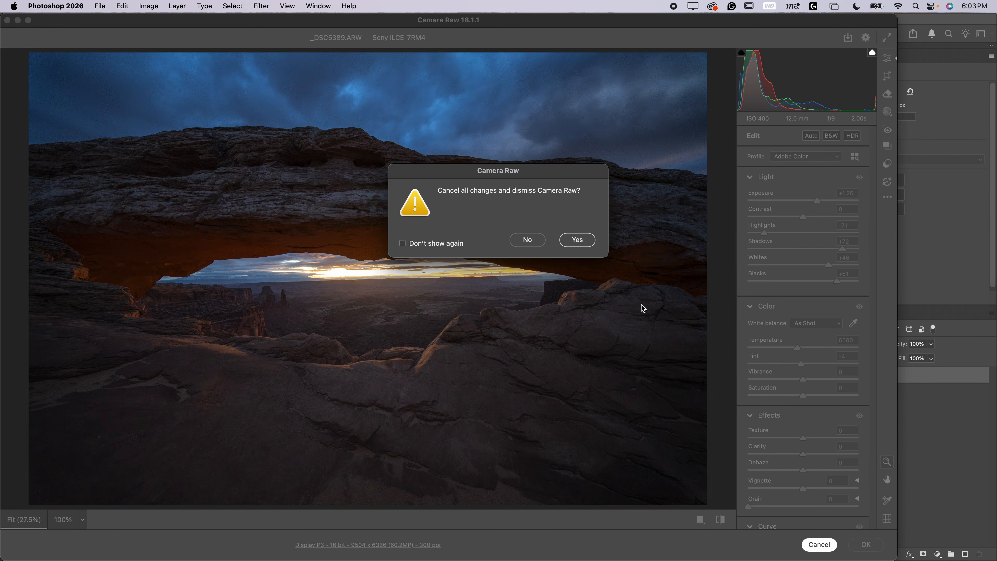
{"action": "left_click", "coordinate": [577, 240]}
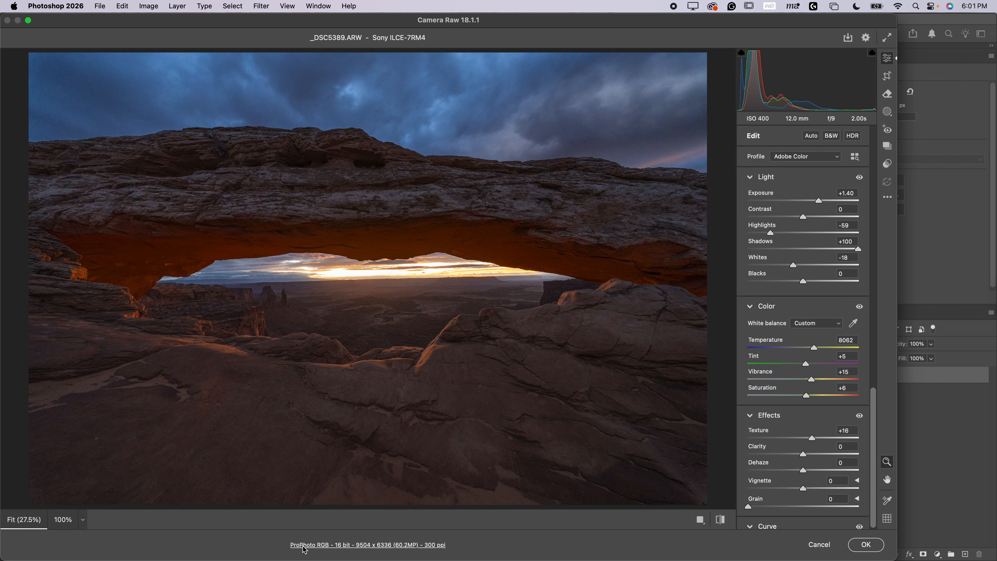
Step: Open Camera Raw's workflow options for the raw file
{"action": "left_click", "coordinate": [305, 546]}
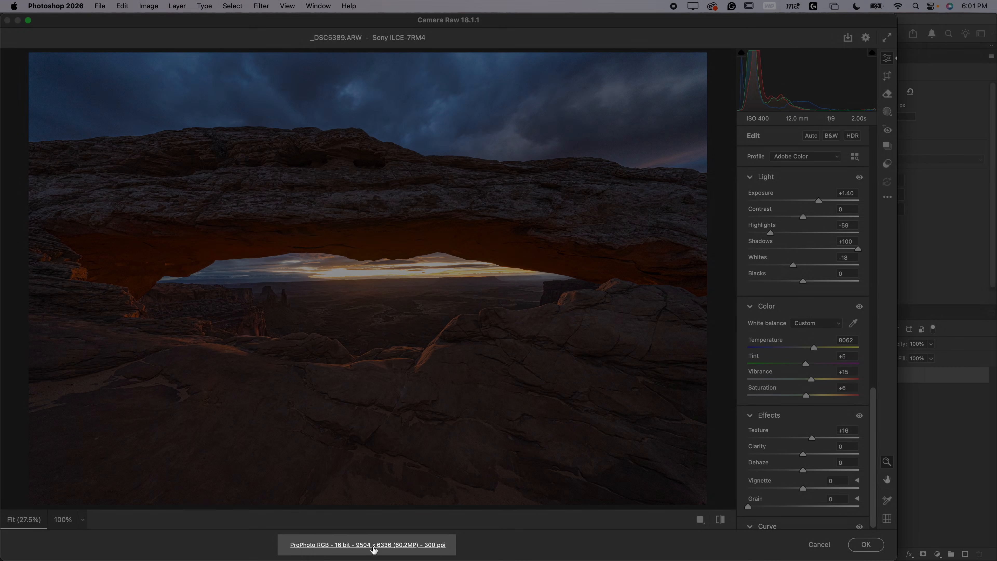